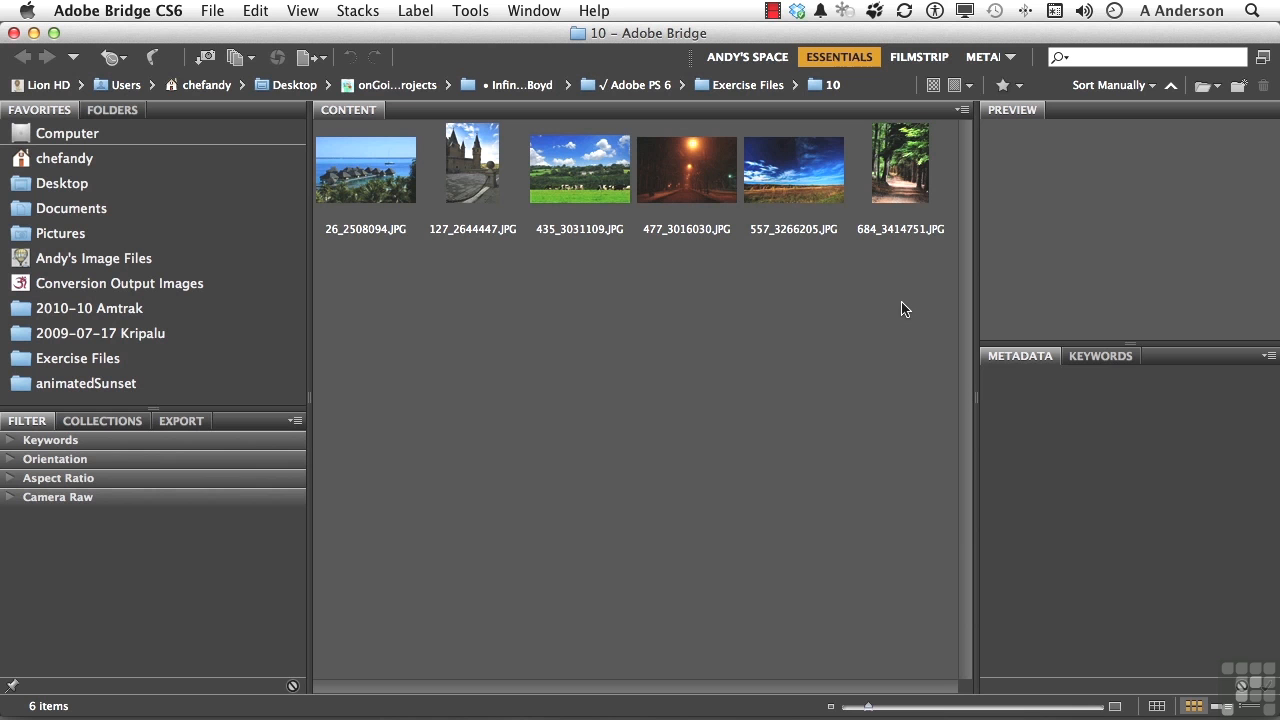
# Open the forest path photo 684_3414751.JPG in Photoshop and fit the whole image to the window.
pyautogui.click(904, 170)
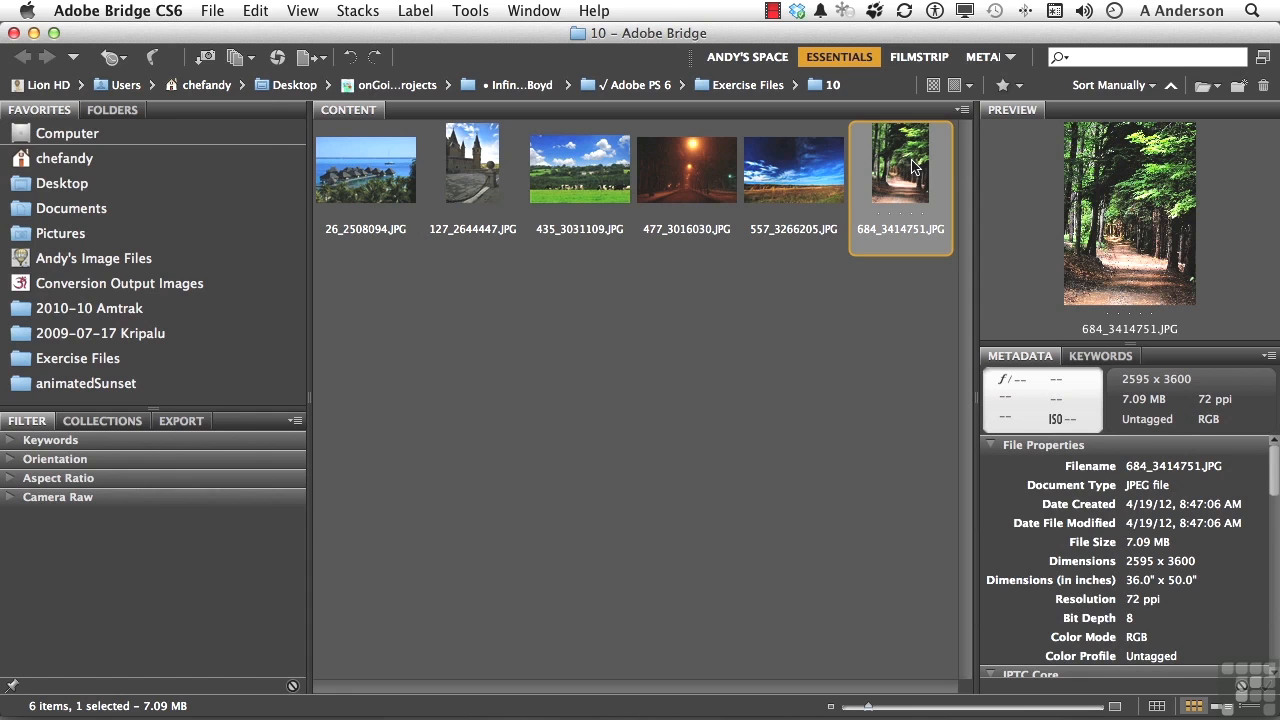
pyautogui.doubleClick(912, 166)
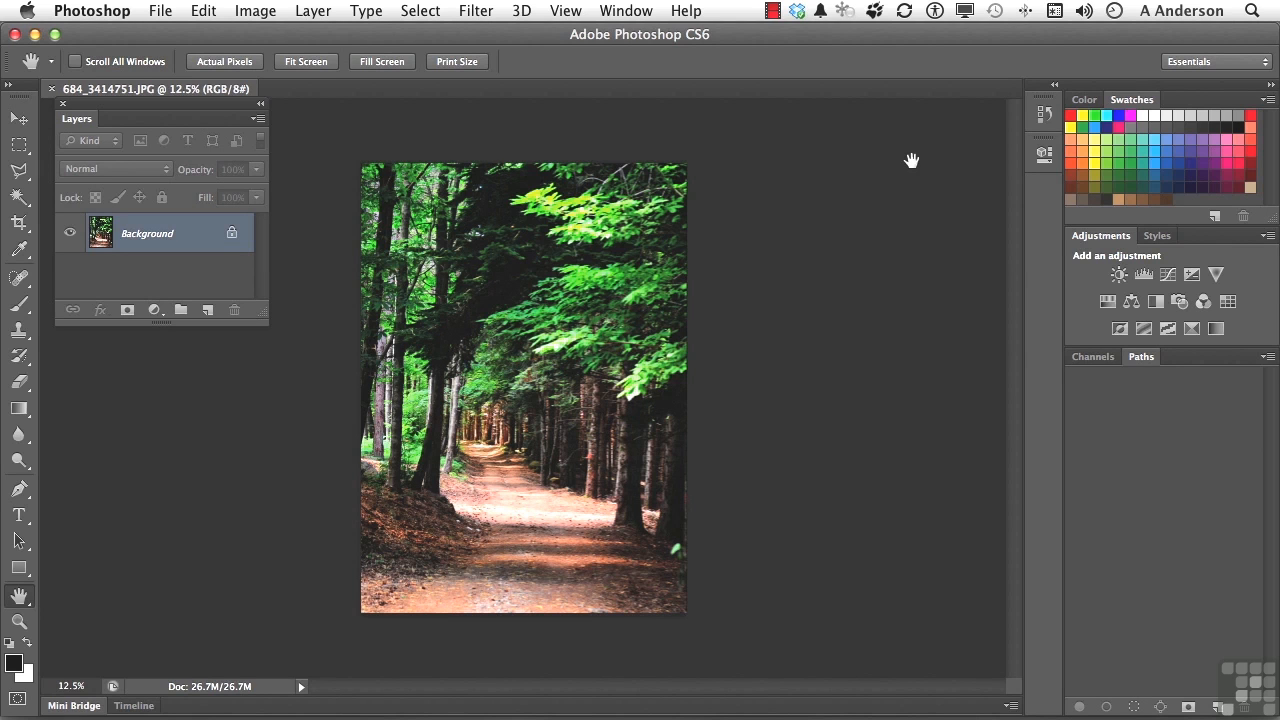
pyautogui.doubleClick(19, 597)
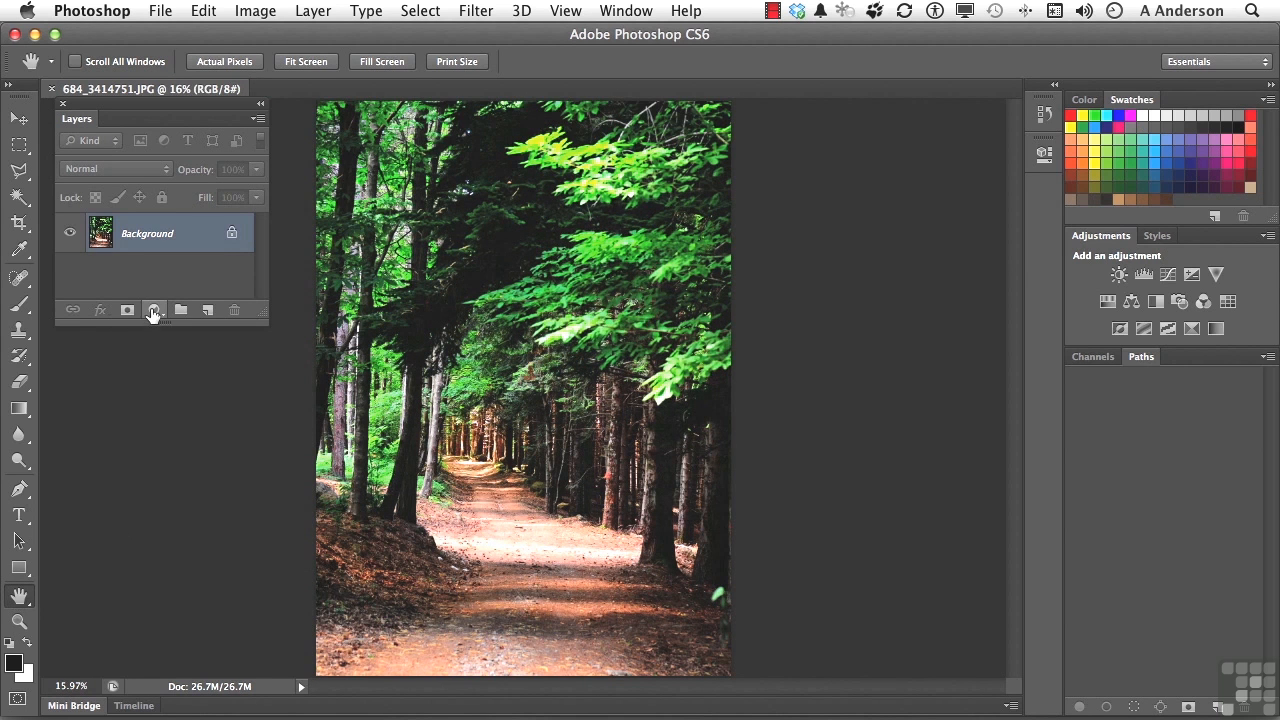
# Add an Exposure adjustment layer above the Background layer.
pyautogui.click(153, 311)
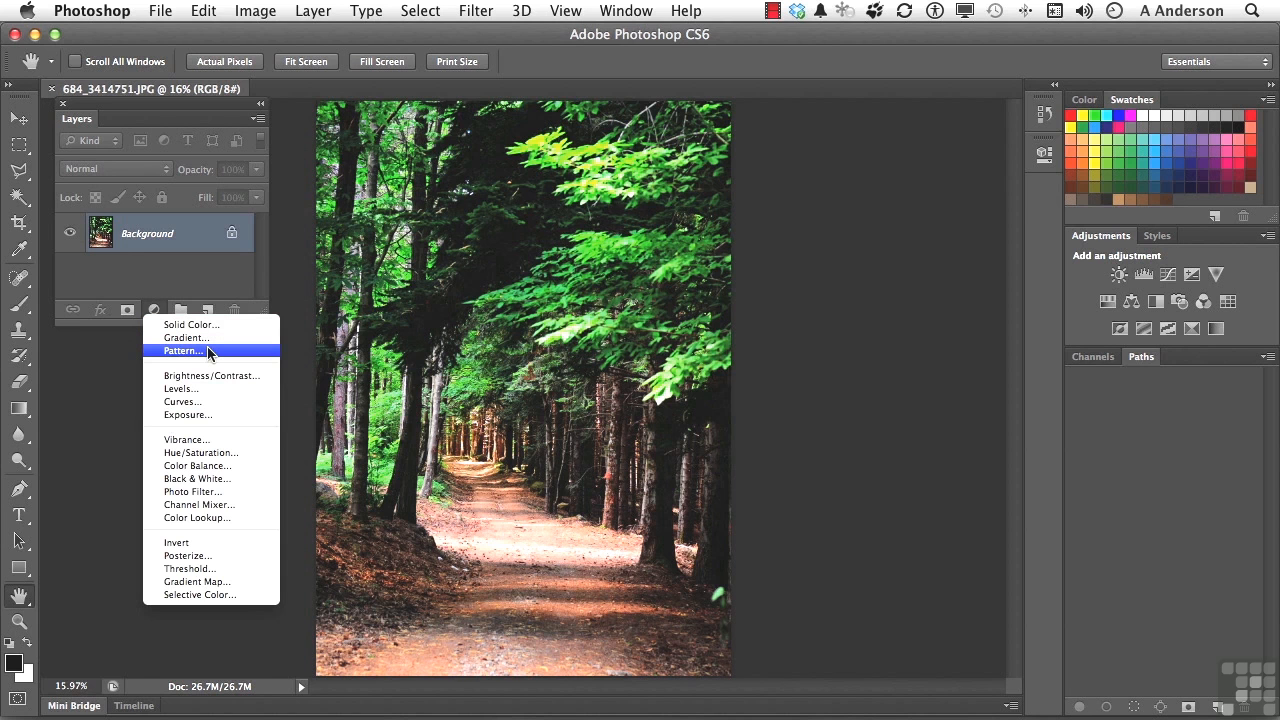
pyautogui.click(201, 414)
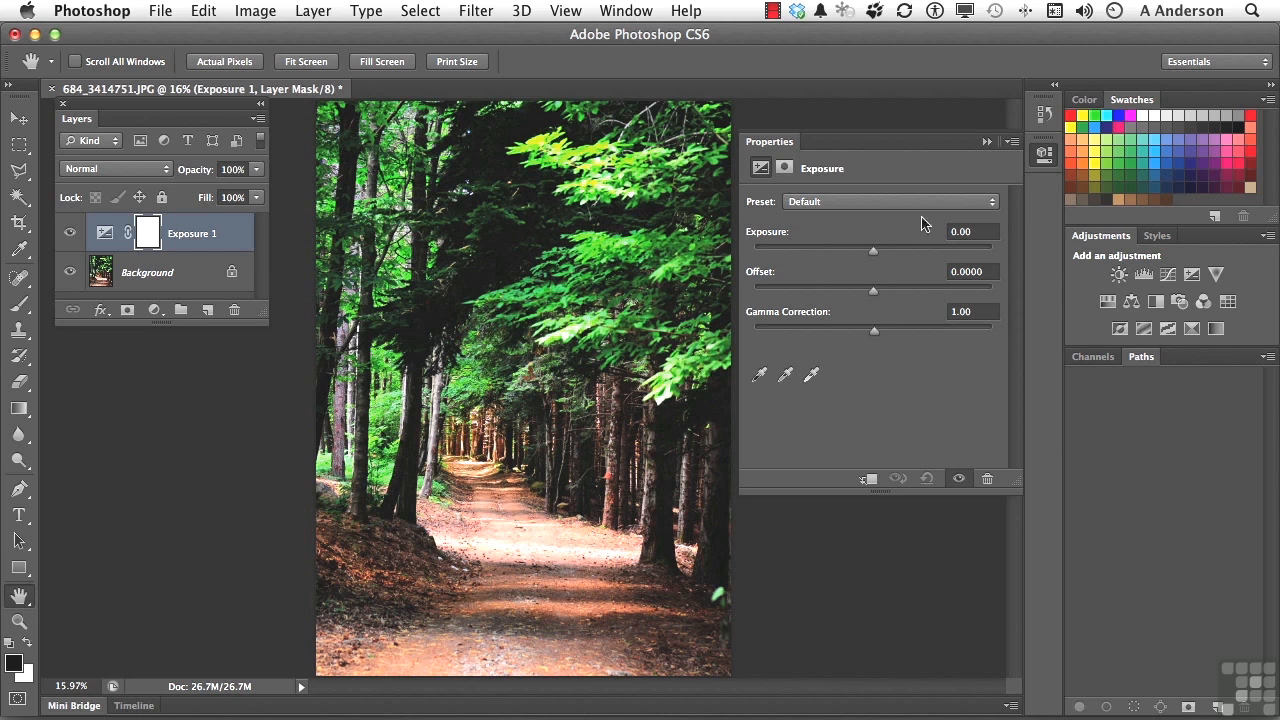
# Try the Minus 1.0 and Plus 1.0 presets on the Exposure adjustment and return it to Default.
pyautogui.click(813, 205)
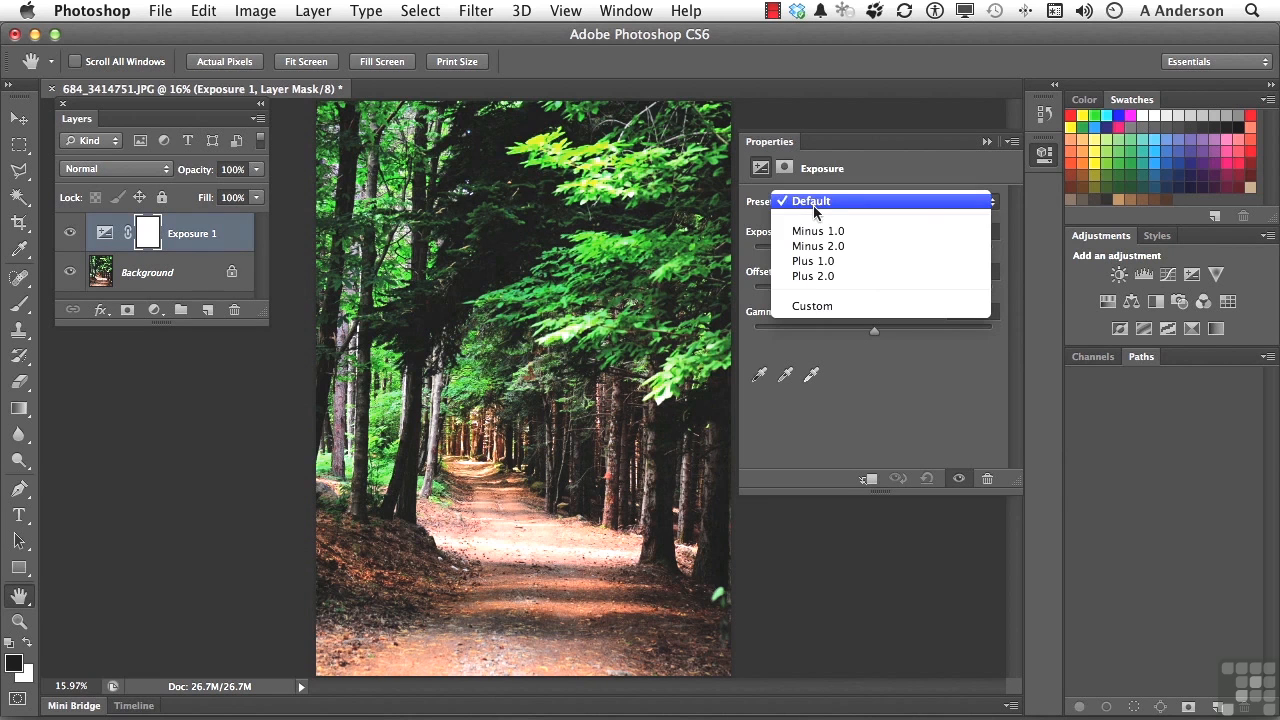
pyautogui.click(813, 232)
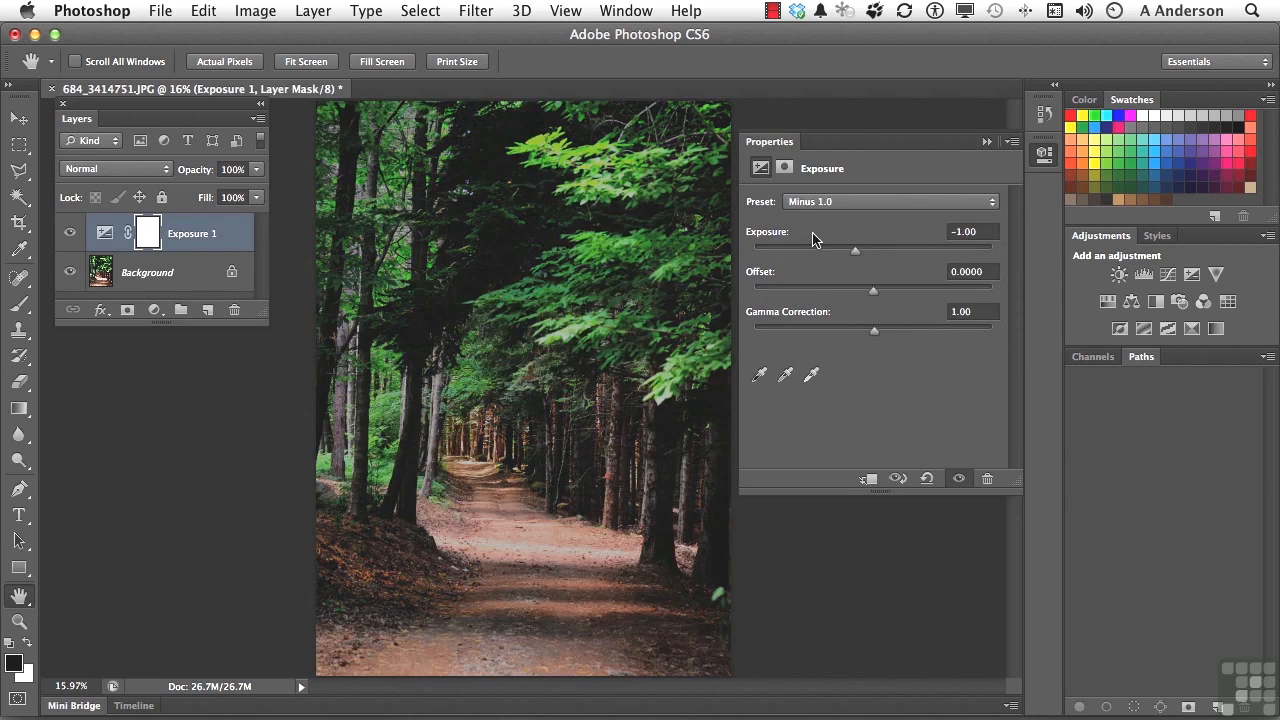
pyautogui.click(814, 210)
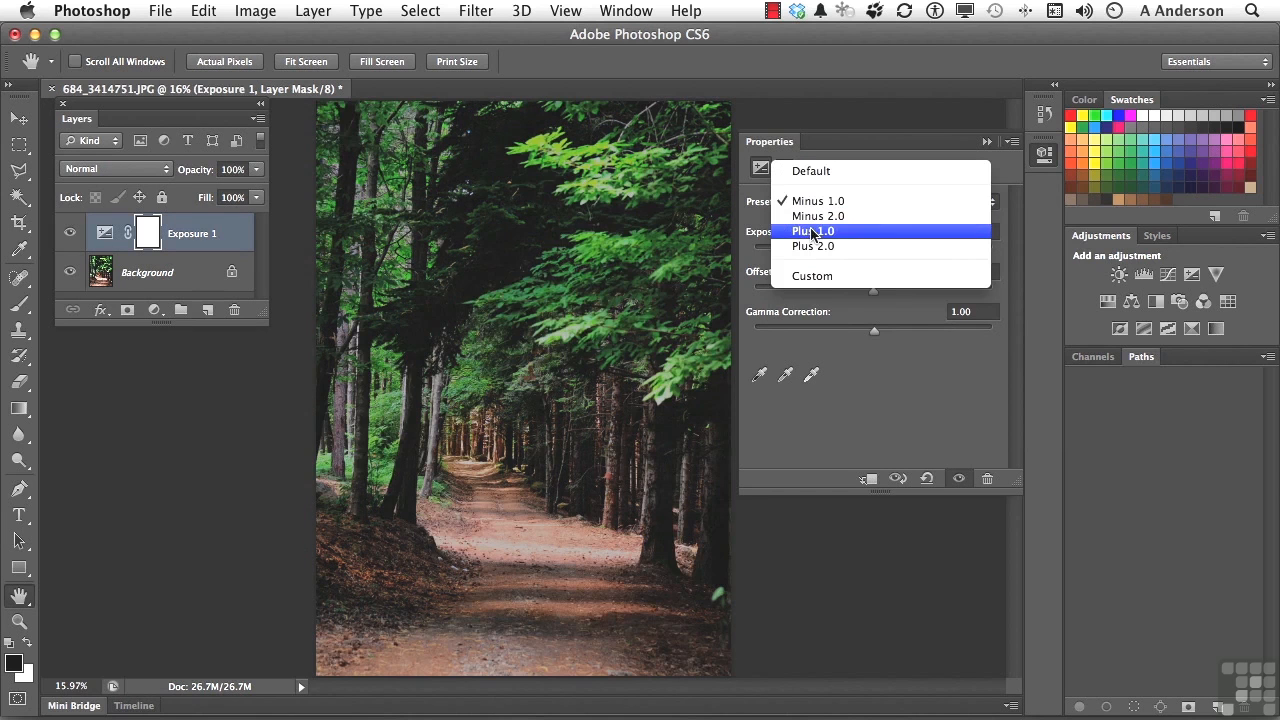
pyautogui.click(813, 232)
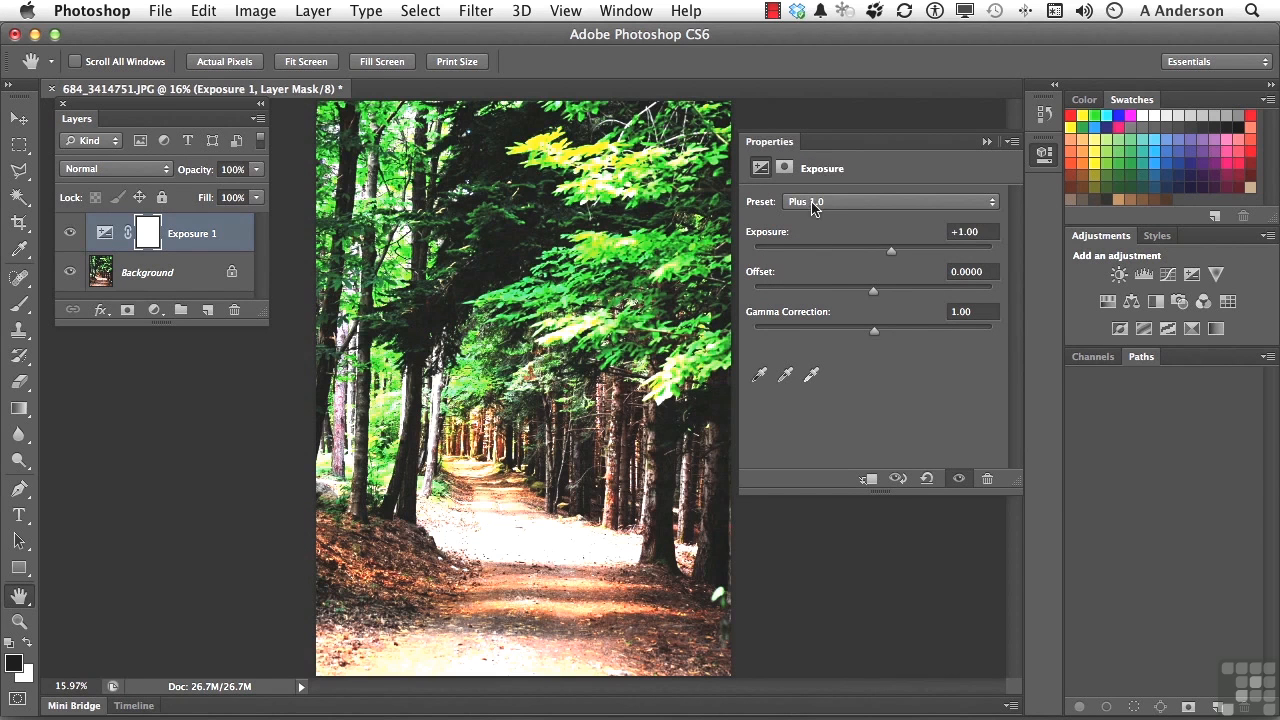
pyautogui.click(814, 203)
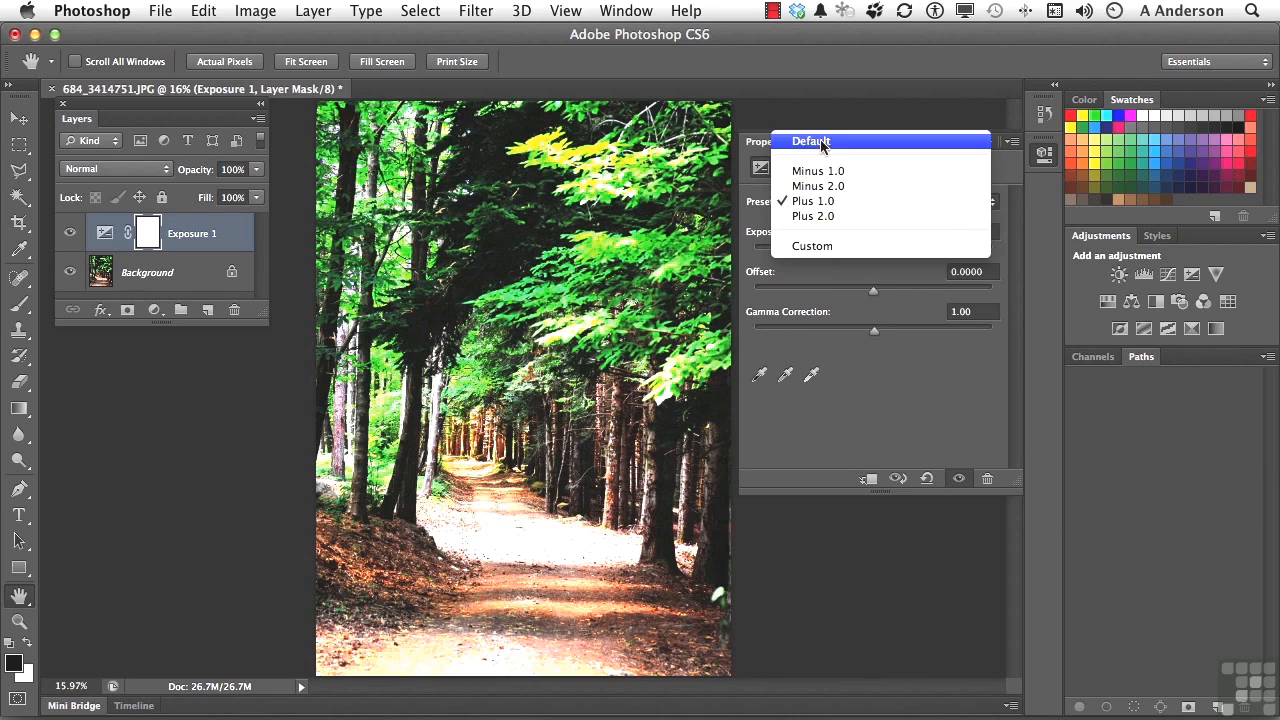
pyautogui.click(822, 143)
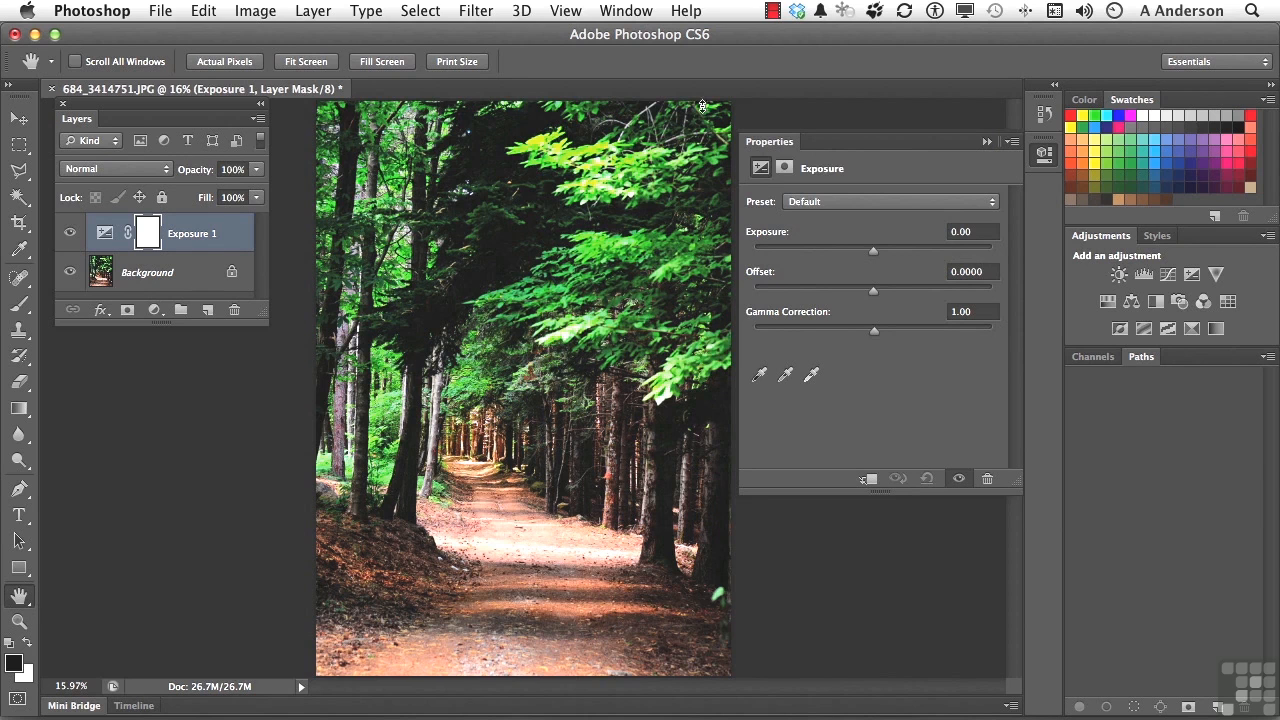
# Convert the image from 8 to 16 Bits/Channel mode, keeping the Exposure adjustment layer.
pyautogui.click(252, 10)
pyautogui.moveTo(254, 39)
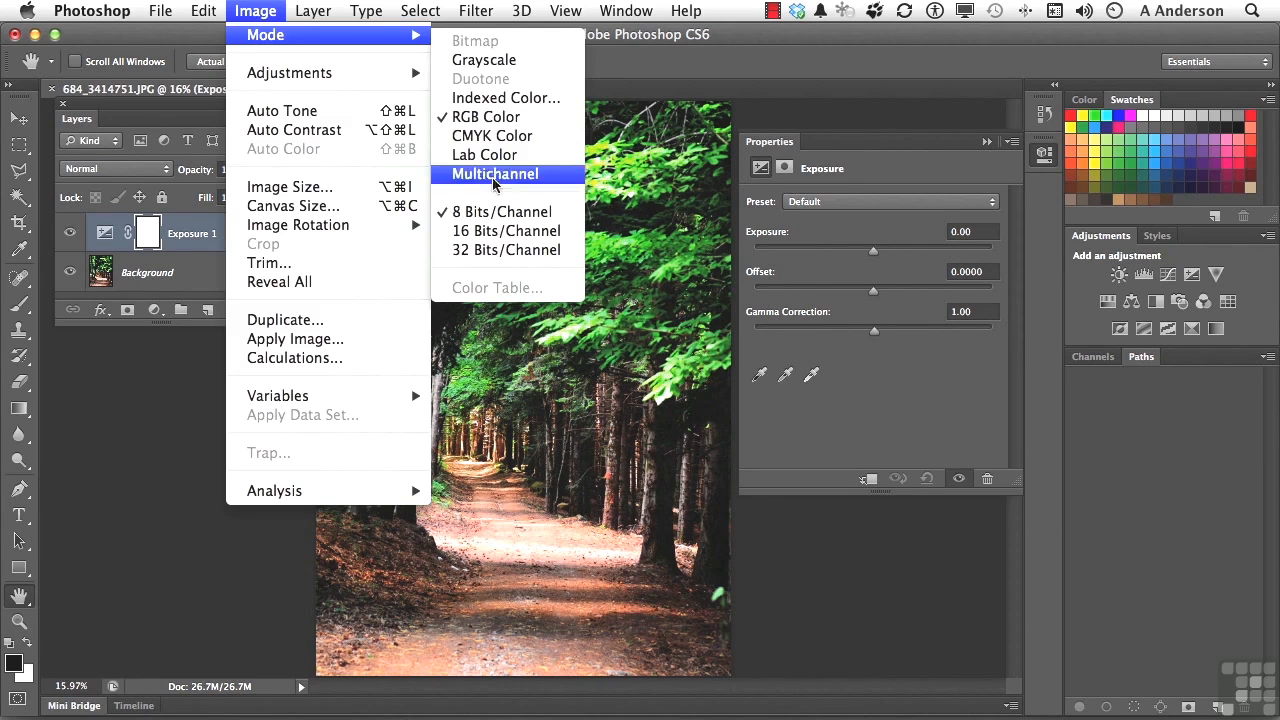
pyautogui.click(497, 234)
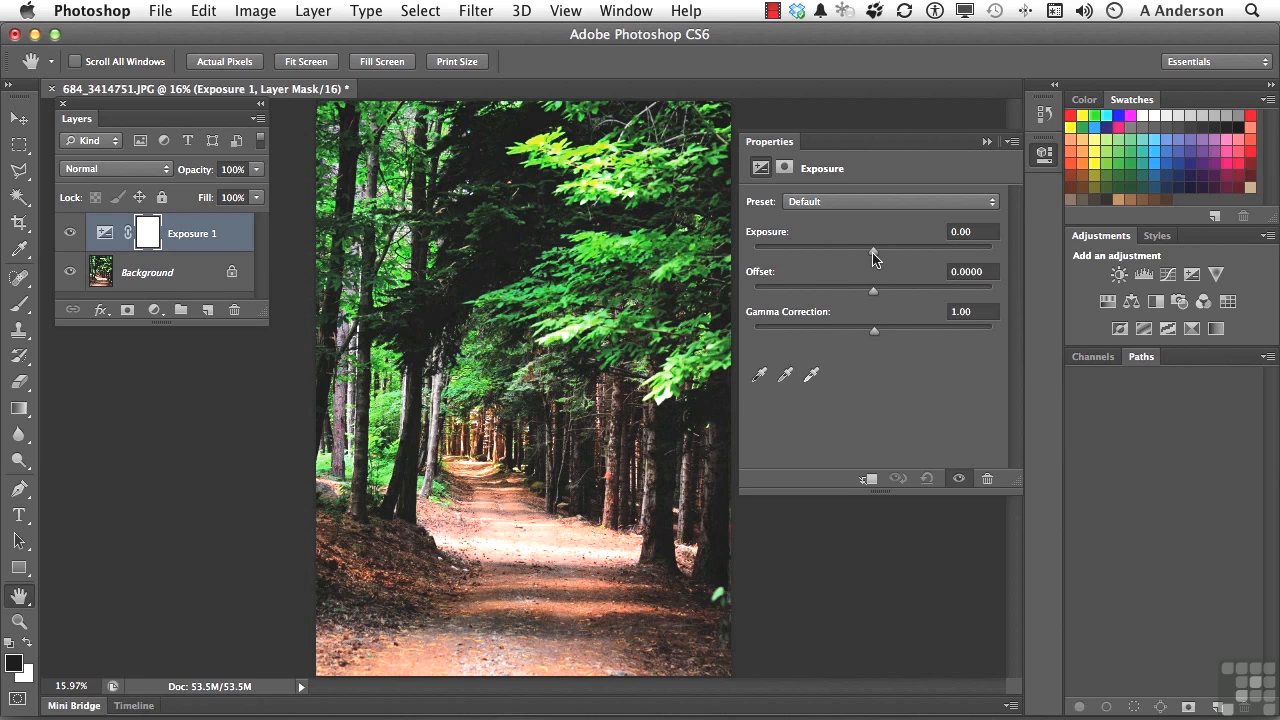
# Set the Exposure adjustment to +0.17 exposure, +0.0126 offset and 1.09 gamma correction.
pyautogui.moveTo(873, 258)
pyautogui.mouseDown()
pyautogui.moveTo(847, 258)
pyautogui.moveTo(902, 258)
pyautogui.moveTo(880, 258)
pyautogui.mouseUp()
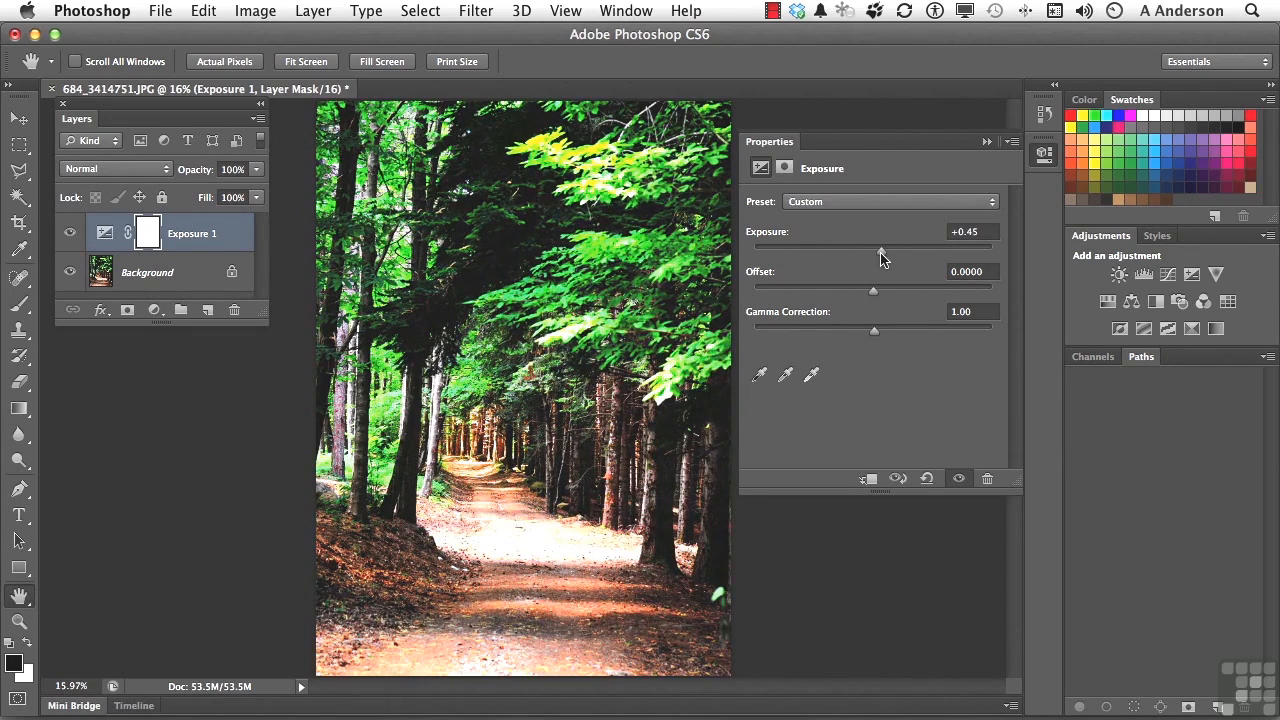
pyautogui.moveTo(880, 258); pyautogui.dragTo(876, 257)
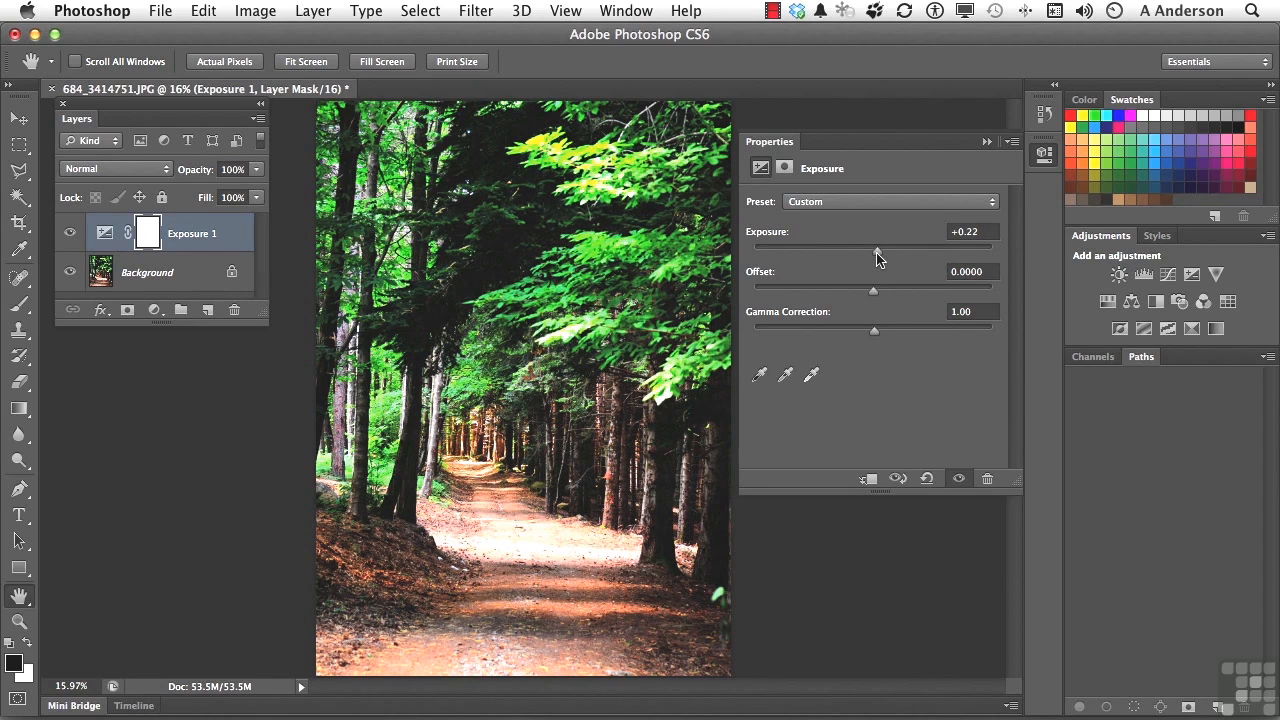
pyautogui.moveTo(877, 257); pyautogui.dragTo(876, 293)
pyautogui.moveTo(874, 290)
pyautogui.mouseDown()
pyautogui.moveTo(829, 295)
pyautogui.moveTo(915, 296)
pyautogui.moveTo(876, 299)
pyautogui.mouseUp()
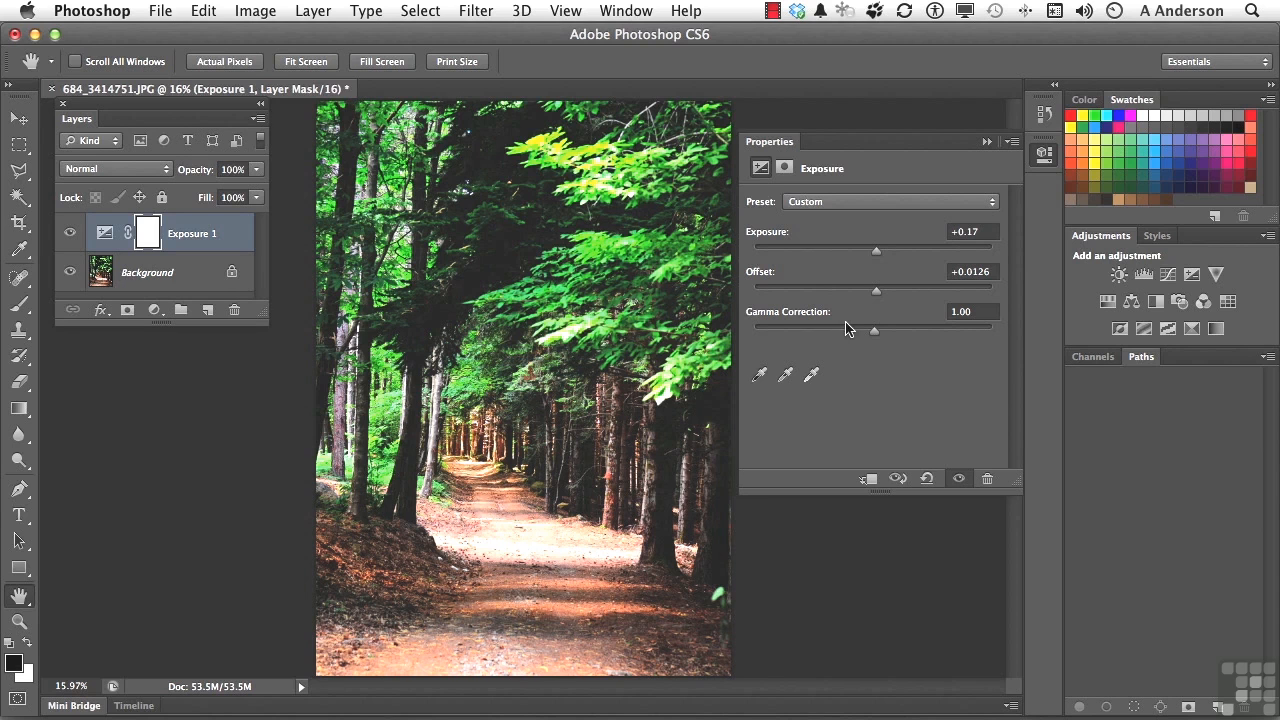
pyautogui.moveTo(873, 330); pyautogui.dragTo(866, 330)
# Toggle the Exposure adjustment layer's visibility off and on to compare the image before and after.
pyautogui.click(958, 480)
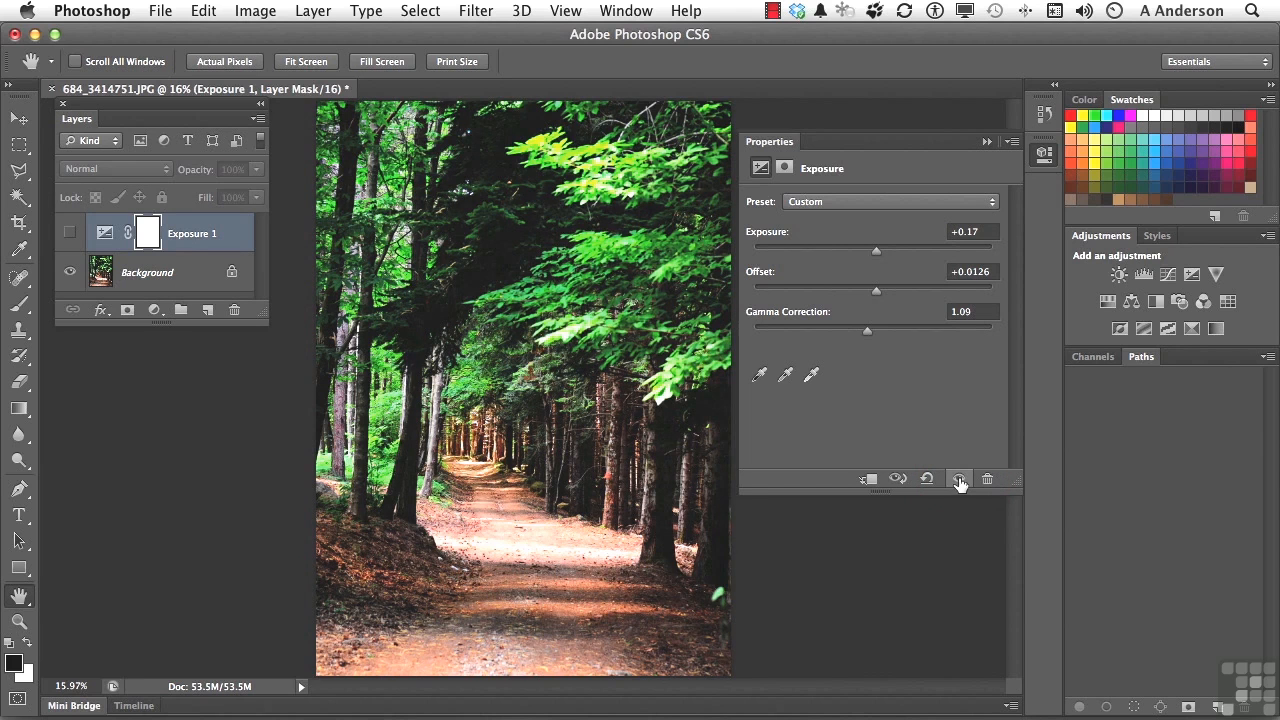
pyautogui.click(69, 233)
pyautogui.click(69, 236)
pyautogui.click(69, 236)
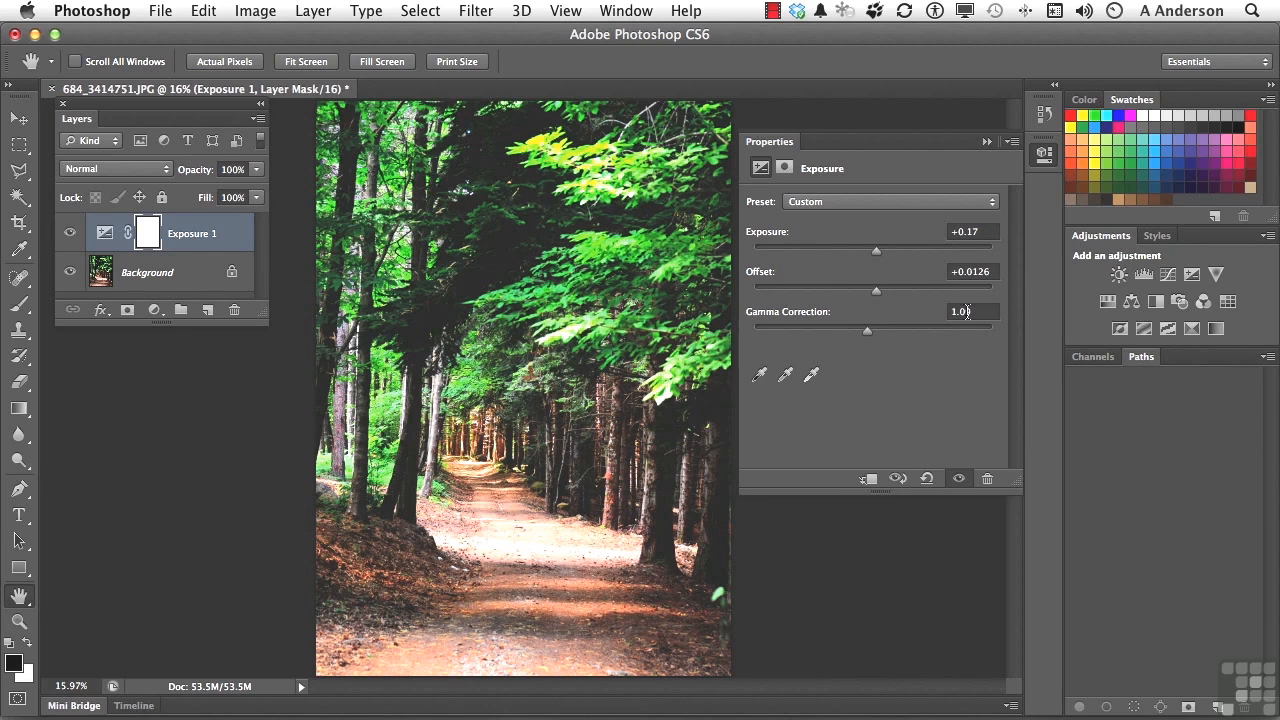
# Try an exposure value of 0 on the adjustment layer and return it to +0.17.
pyautogui.click(767, 237)
pyautogui.write('0')
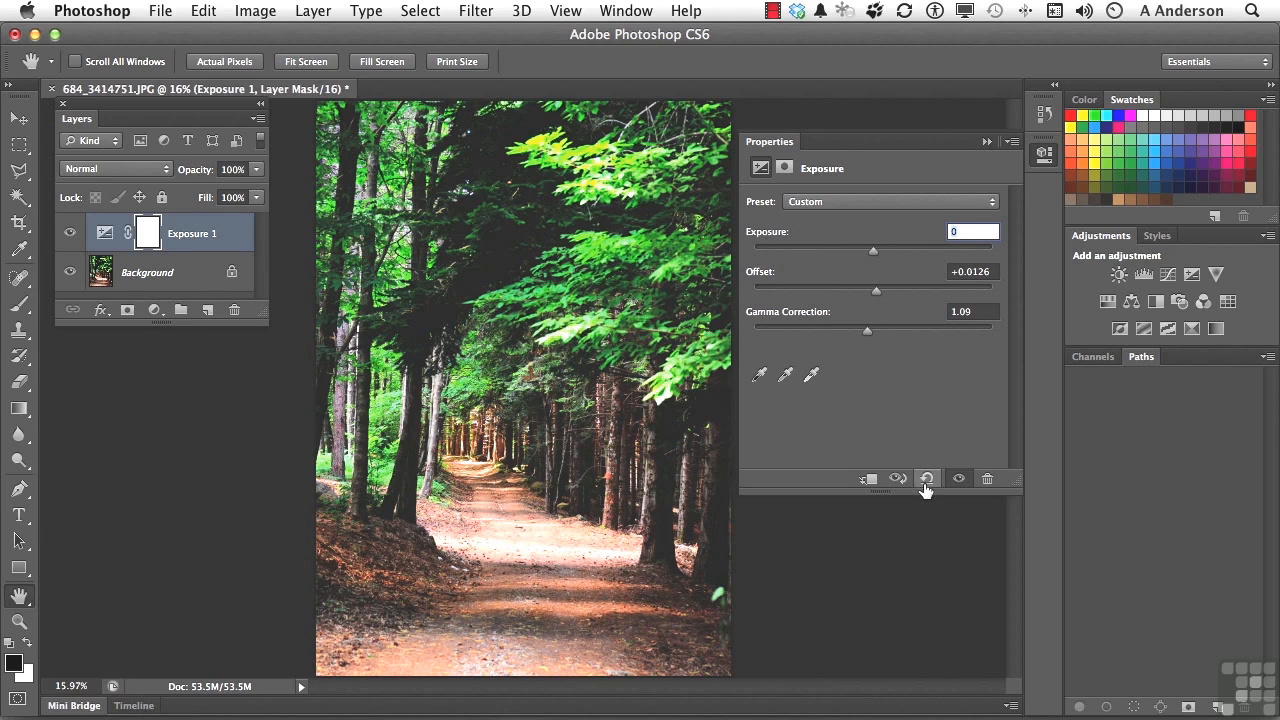
pyautogui.moveTo(872, 249); pyautogui.dragTo(877, 251)
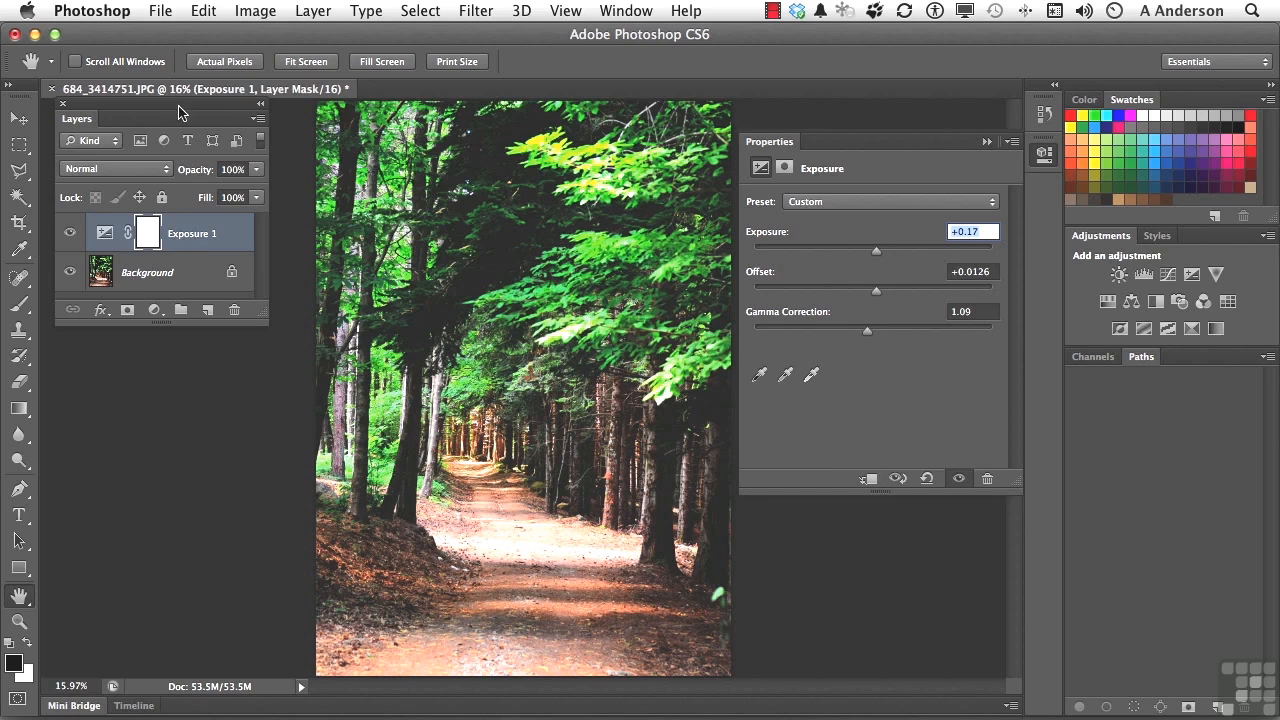
# Try clipping the Exposure adjustment layer to the Background layer and release the clipping.
pyautogui.moveTo(185, 121); pyautogui.dragTo(651, 341)
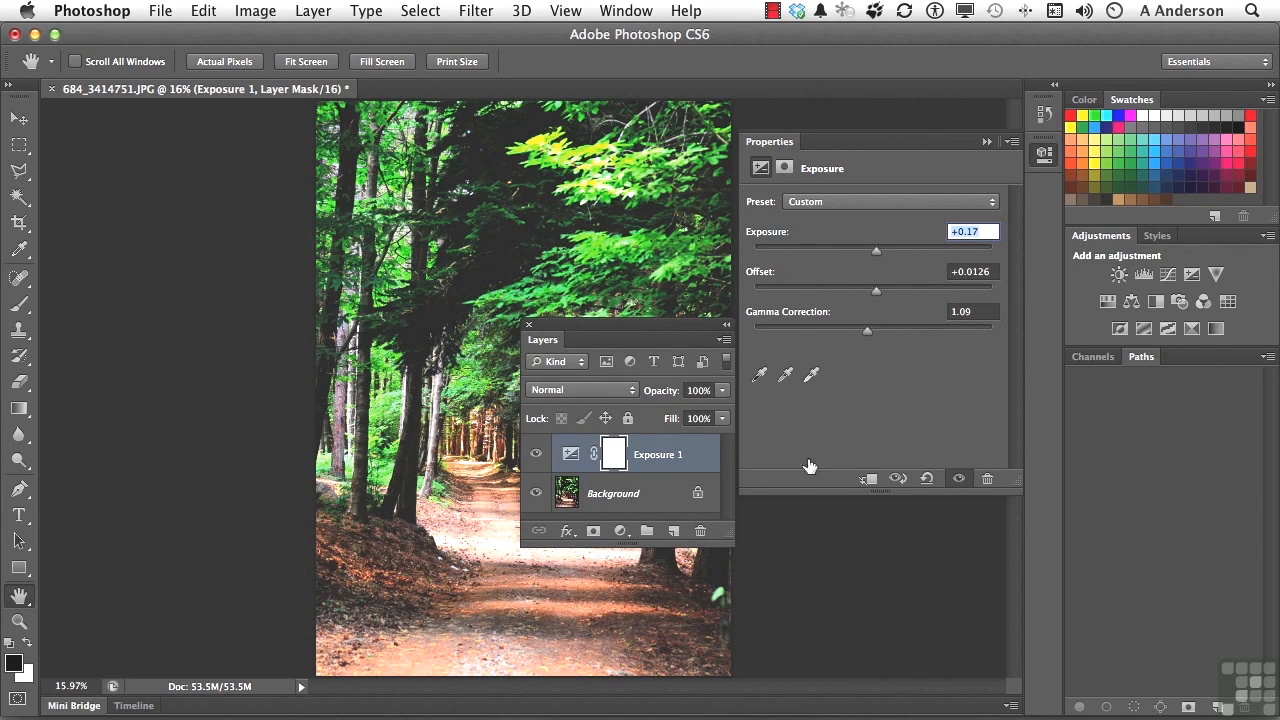
pyautogui.click(870, 480)
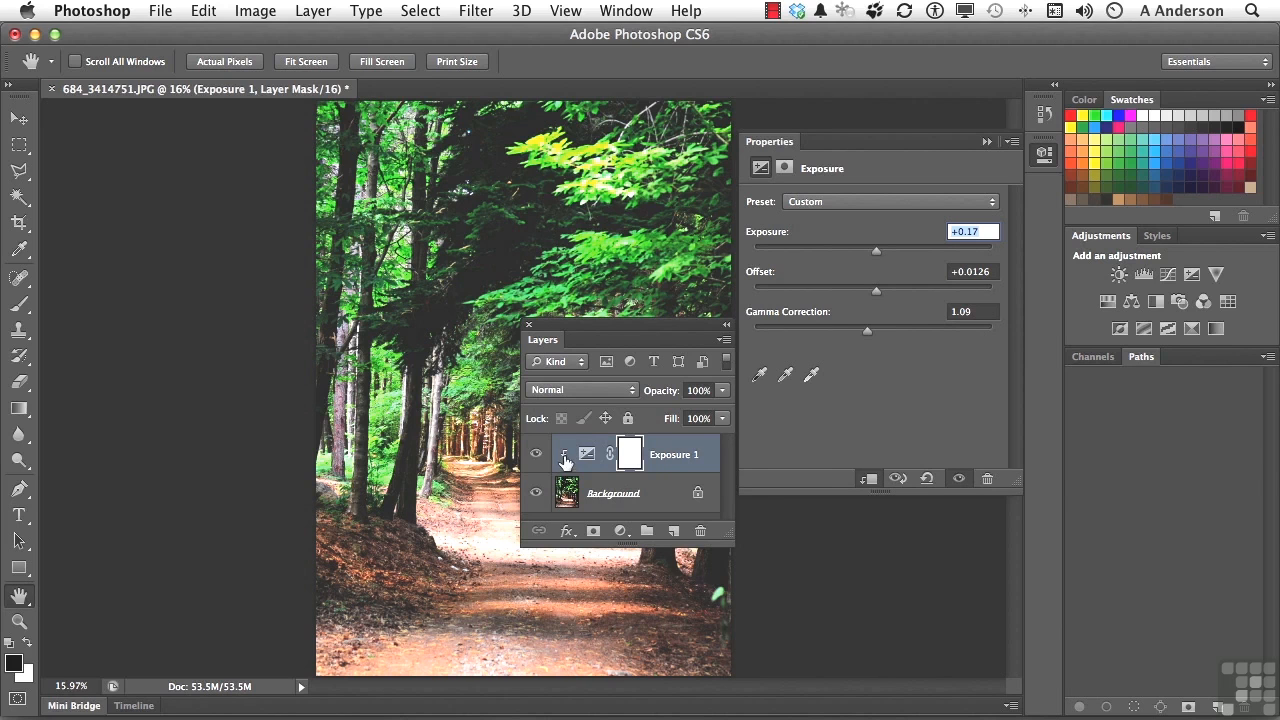
pyautogui.click(870, 480)
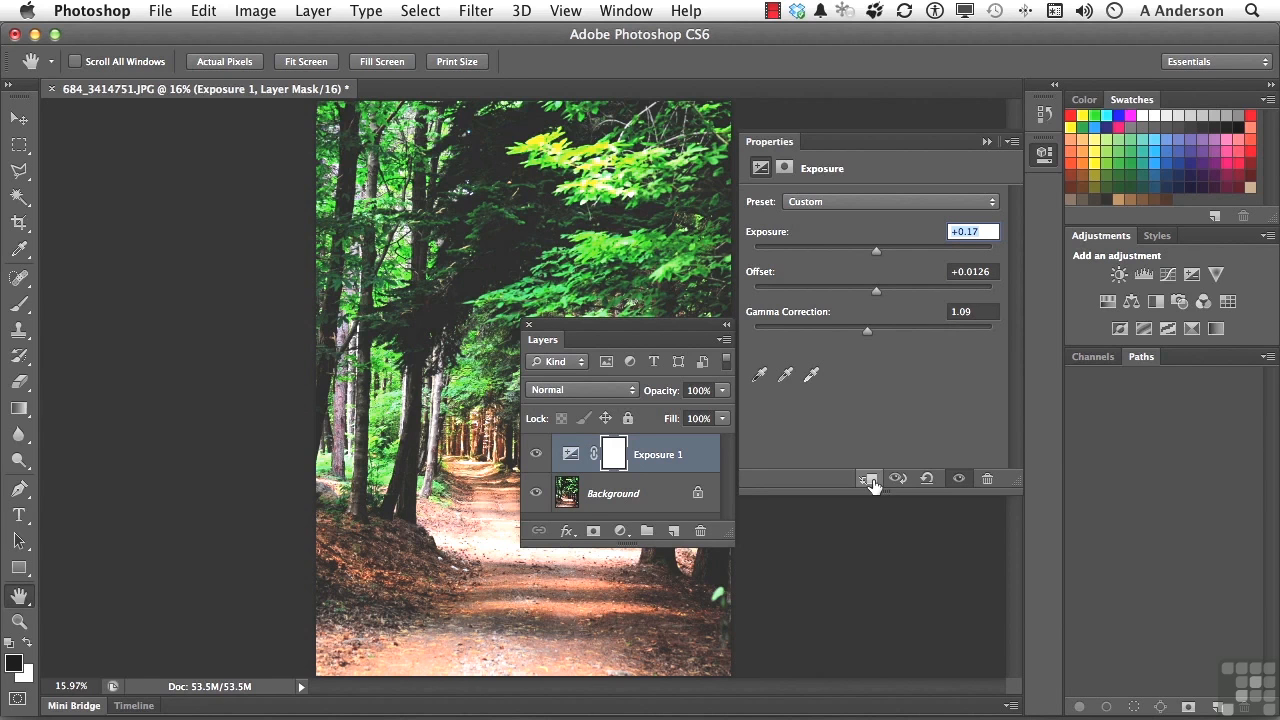
pyautogui.moveTo(643, 324); pyautogui.dragTo(230, 156)
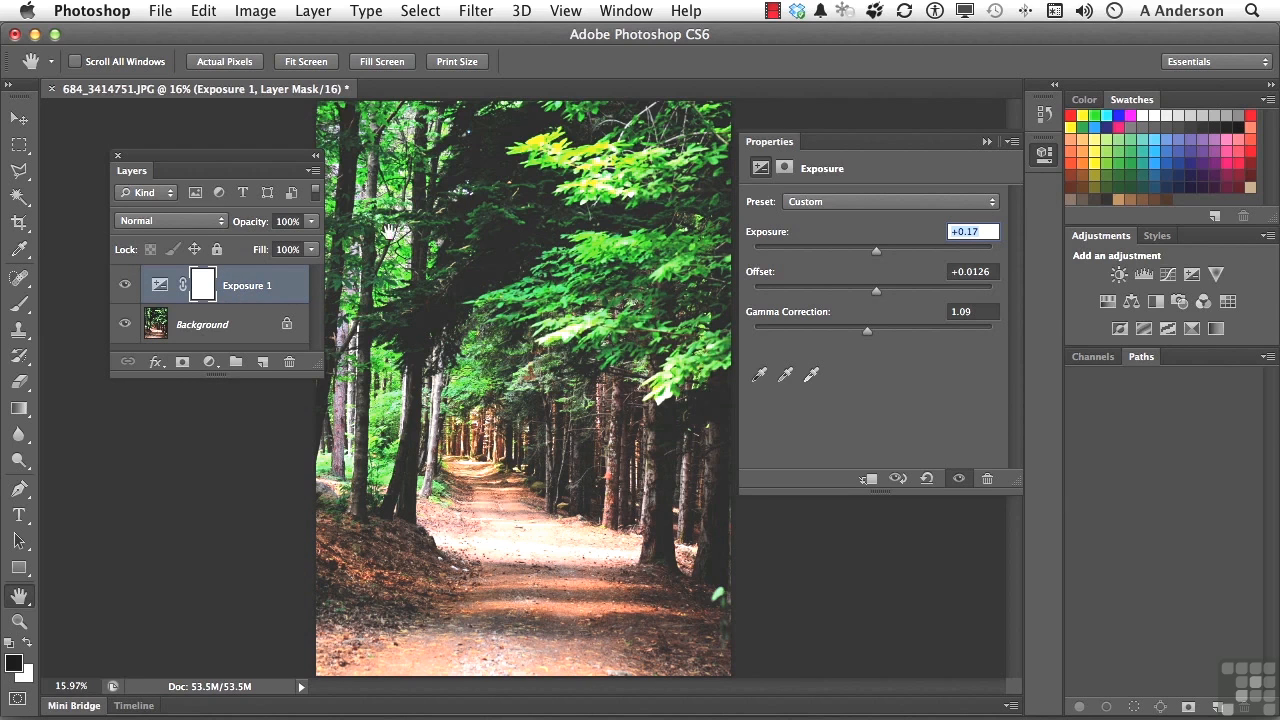
# Flatten the image to merge the Exposure adjustment into the Background layer.
pyautogui.click(313, 172)
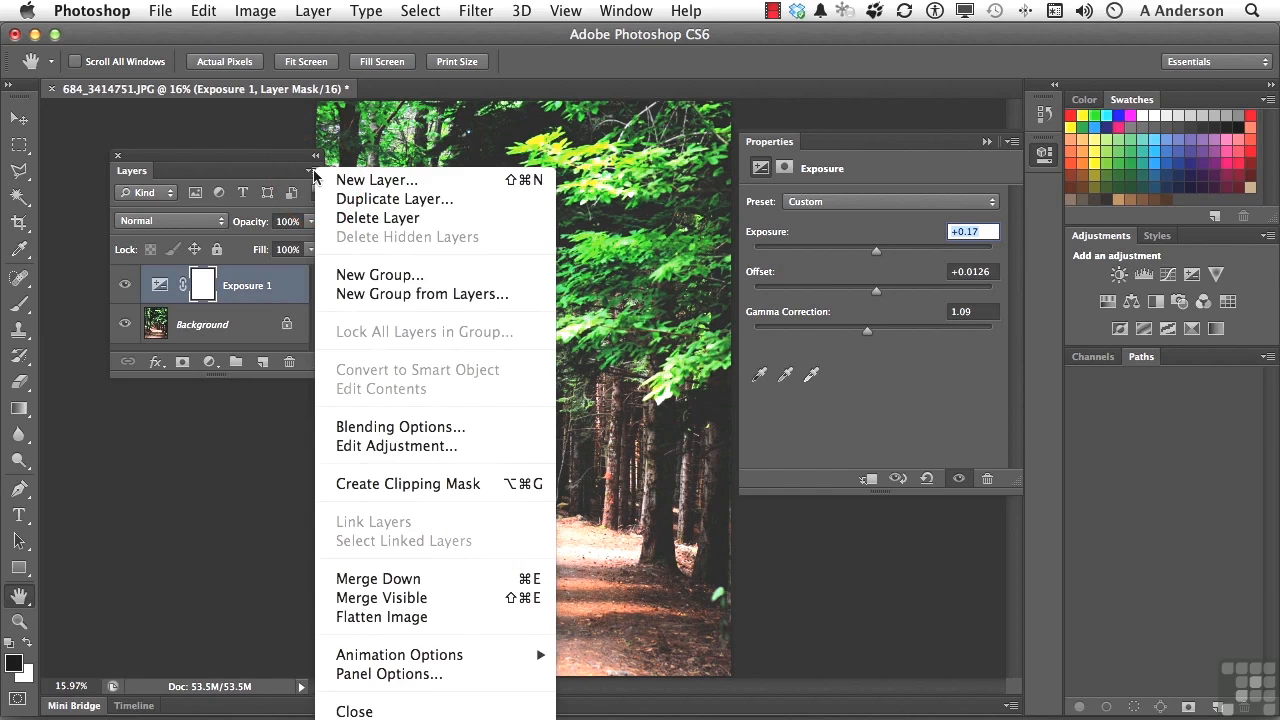
pyautogui.click(460, 617)
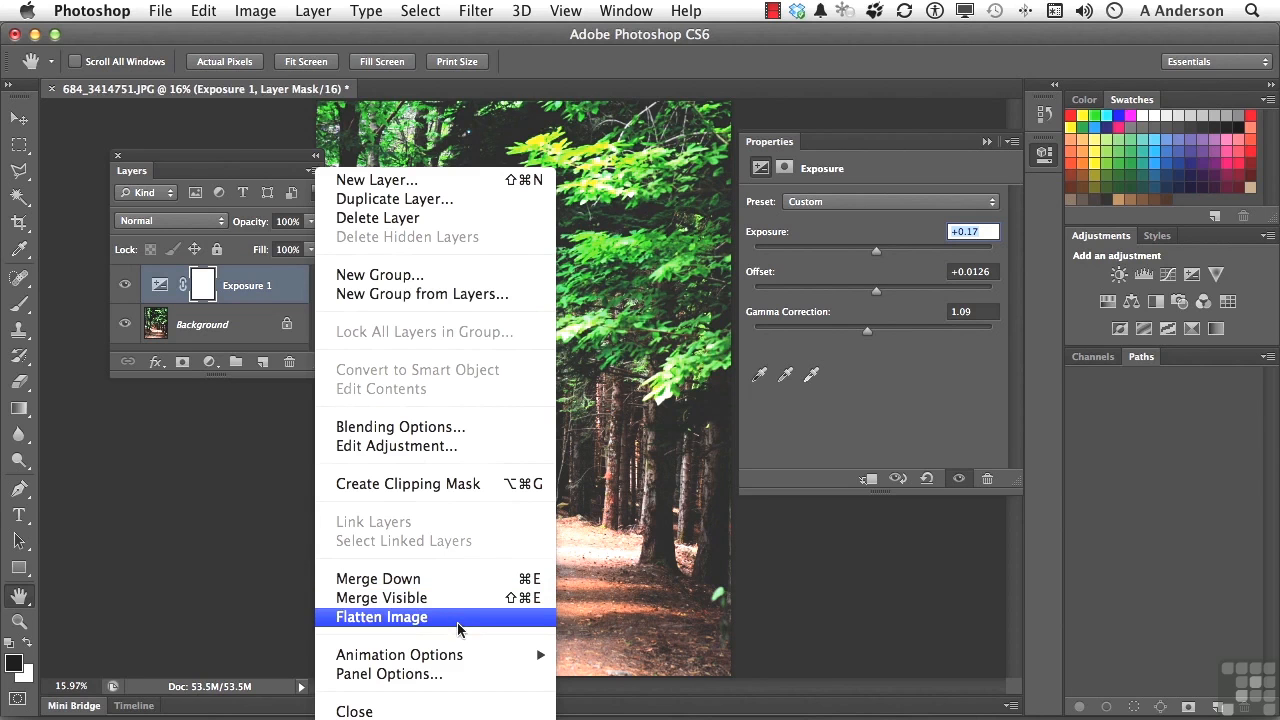